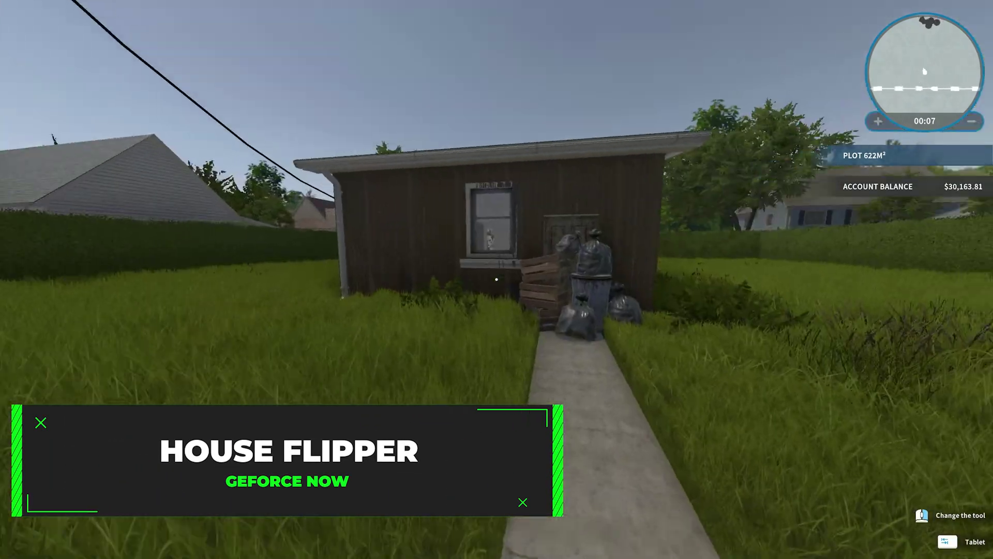
{"action": "key", "text": "w"}
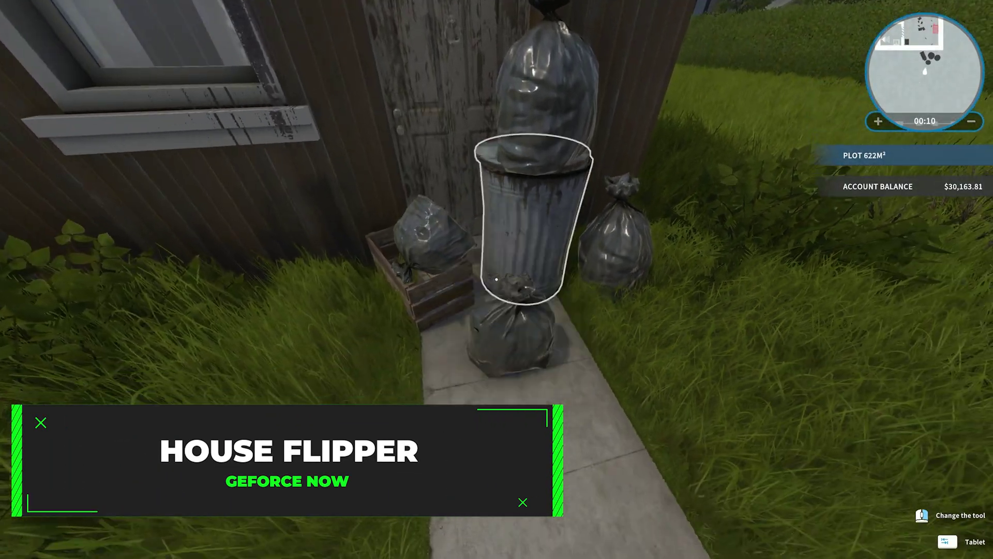
- Walk to the shed, clear the crate, trash can and bags, and open its door
{"action": "left_click", "coordinate": [496, 280]}
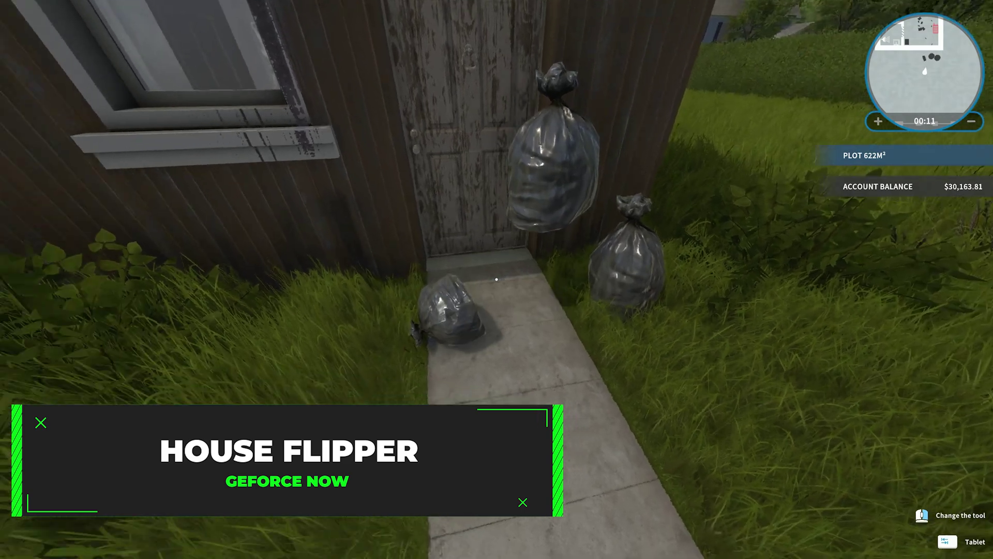
{"action": "left_click", "coordinate": [497, 280]}
{"action": "left_click", "coordinate": [496, 279]}
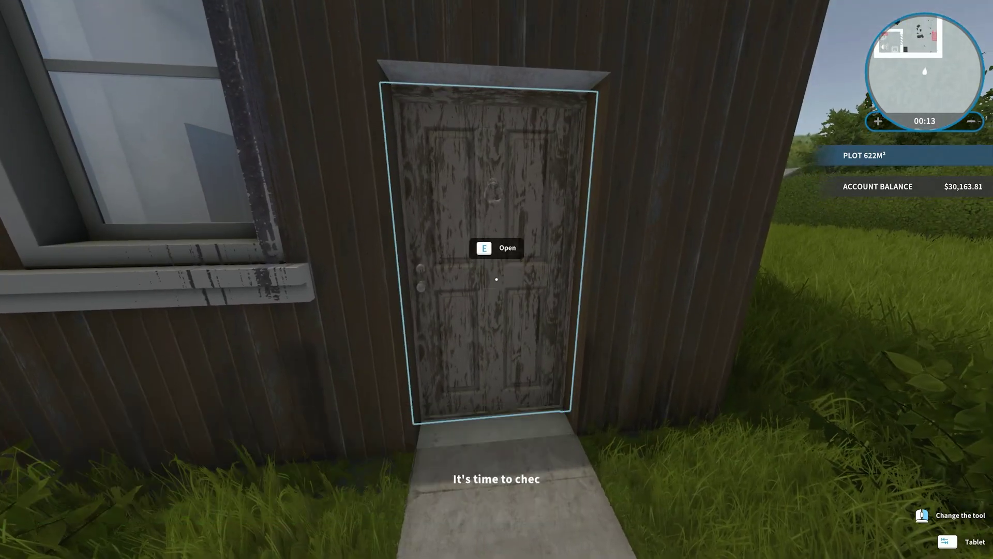
{"action": "key", "text": "e"}
- Walk inside to the kitchen, pick up the stove and carry it back over the counter
{"action": "key", "text": "w"}
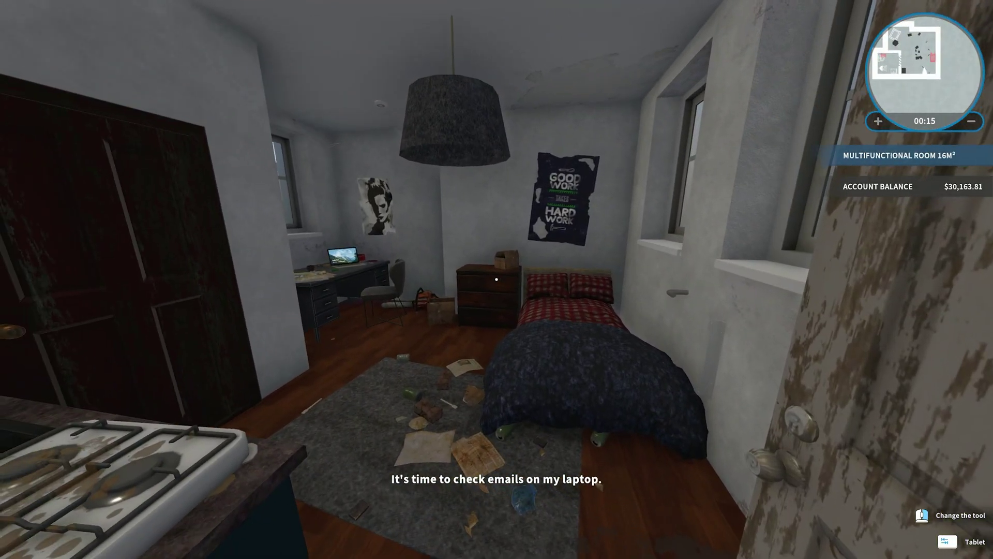
{"action": "key", "text": "w"}
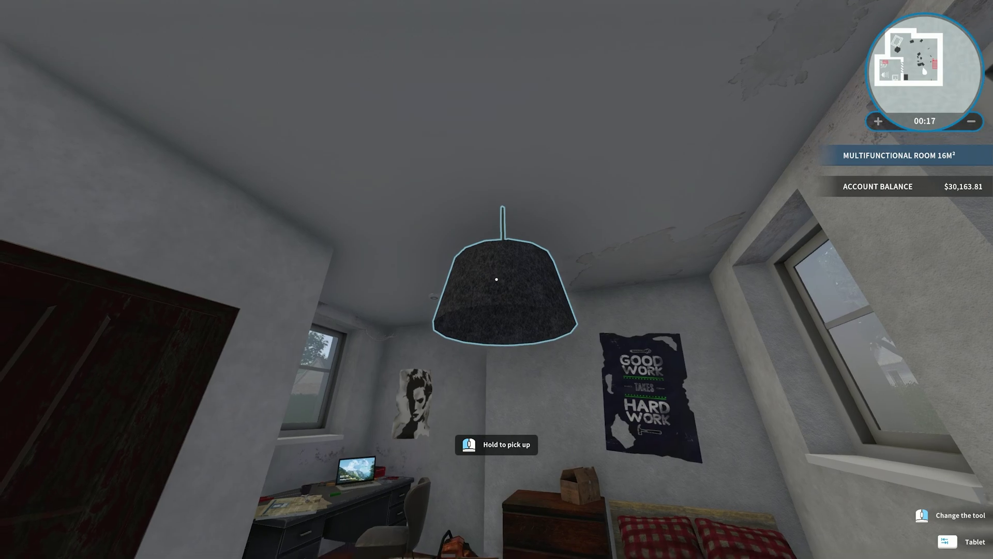
{"action": "key", "text": "w"}
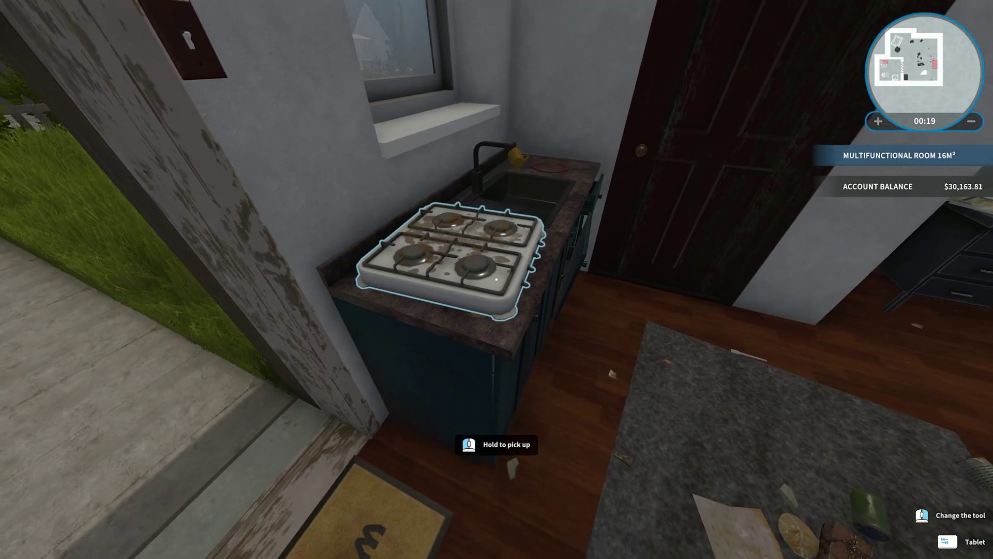
{"action": "left_click", "coordinate": [496, 279]}
{"action": "left_click", "coordinate": [496, 279]}
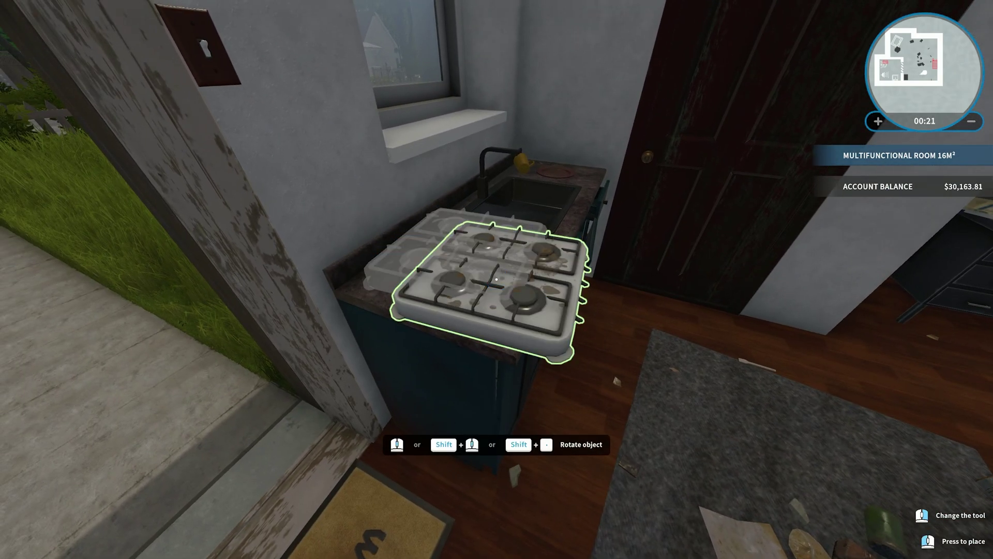
{"action": "key", "text": "s"}
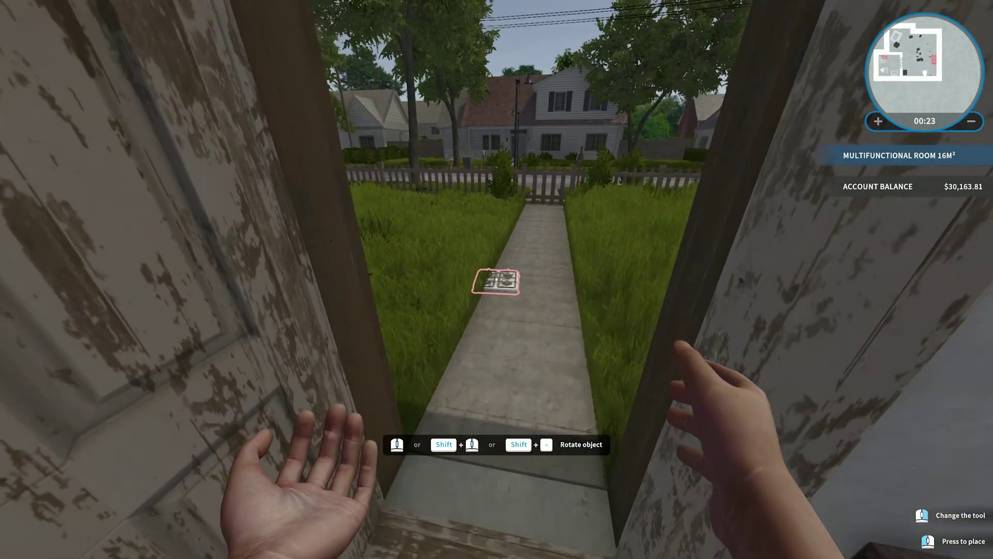
{"action": "key", "text": "w"}
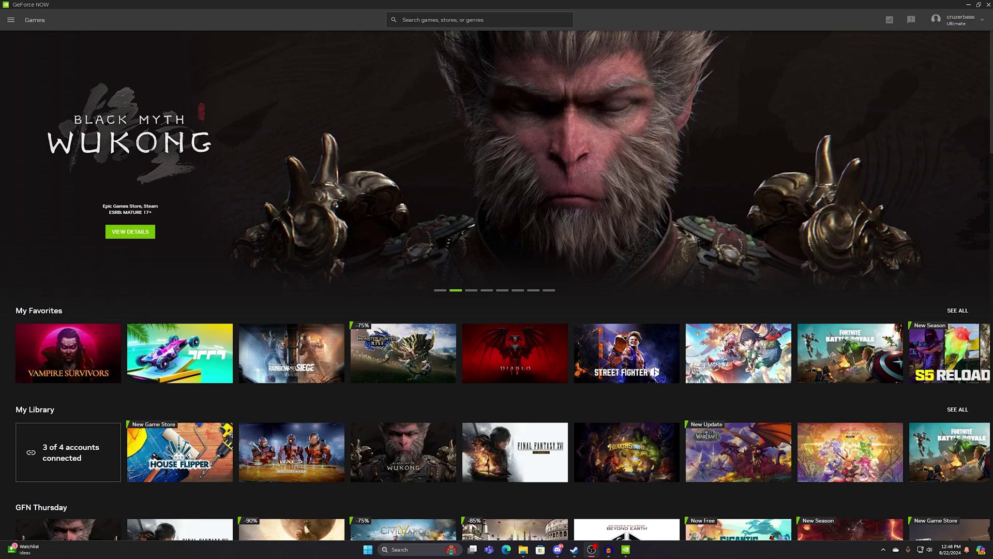
- Open GeForce NOW Settings from the navigation menu
{"action": "mouse_move", "coordinate": [495, 289]}
{"action": "left_click", "coordinate": [11, 21]}
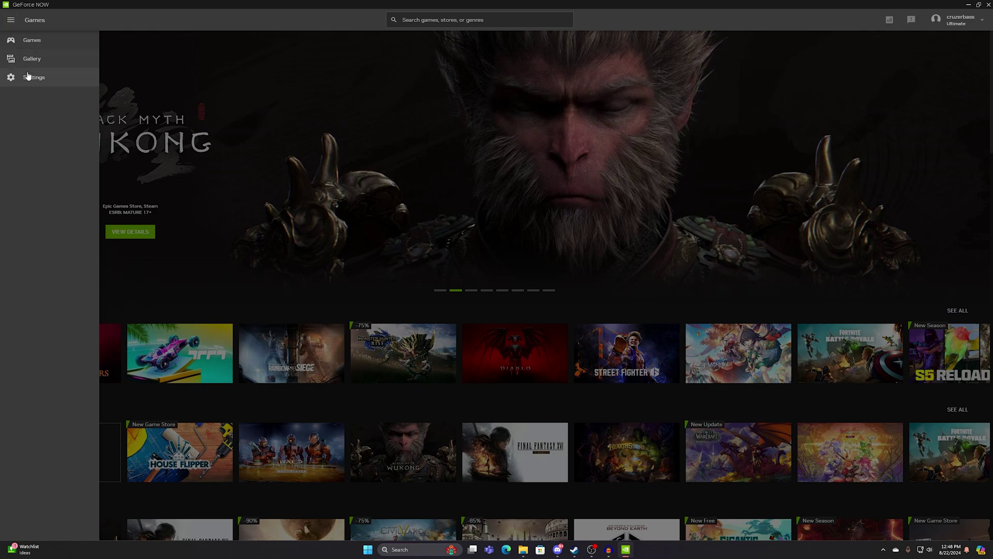
{"action": "left_click", "coordinate": [26, 80]}
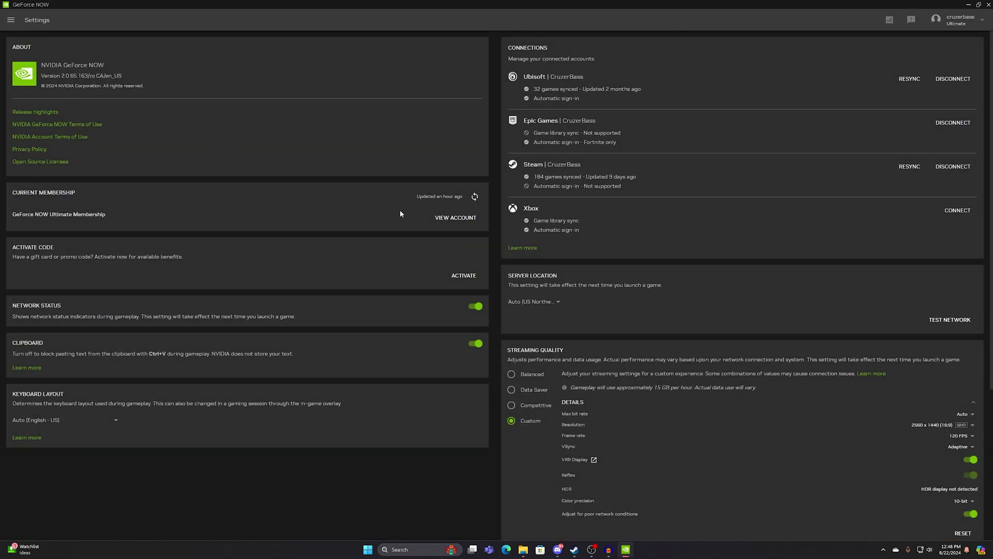
- Connect Xbox by signing in with the Microsoft account in Edge, then return to GeForce NOW
{"action": "left_click", "coordinate": [957, 210]}
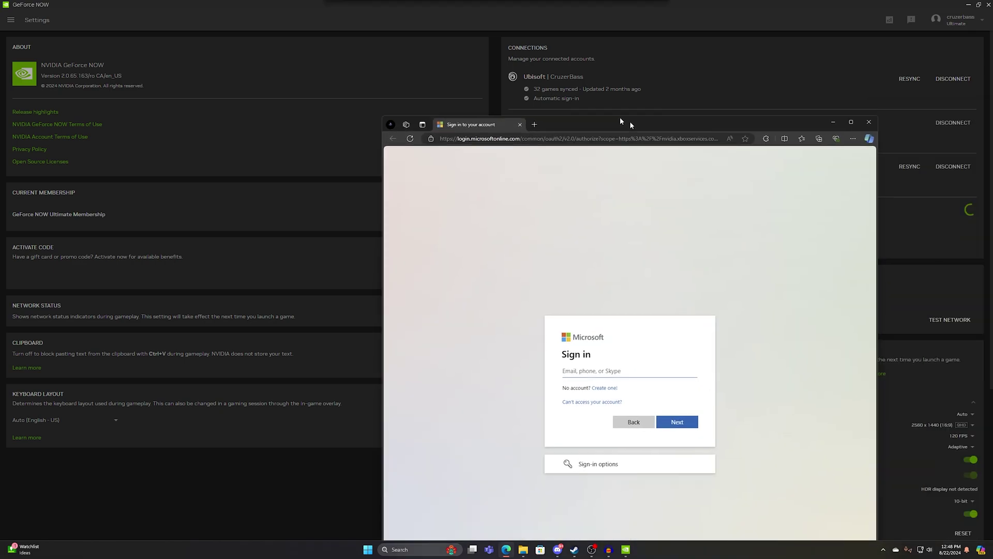
{"action": "left_click_drag", "start_coordinate": [627, 121], "coordinate": [481, 24]}
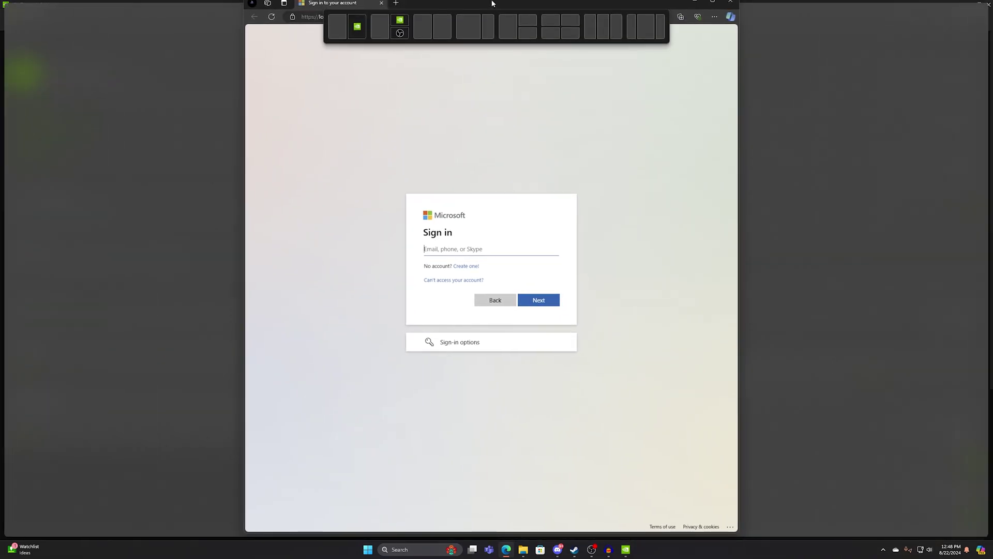
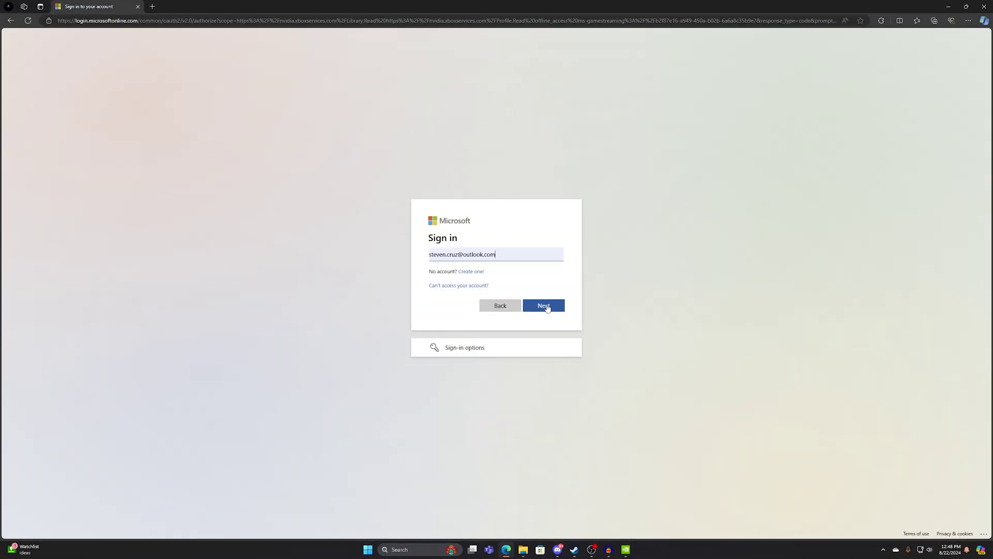
{"action": "left_click", "coordinate": [548, 307]}
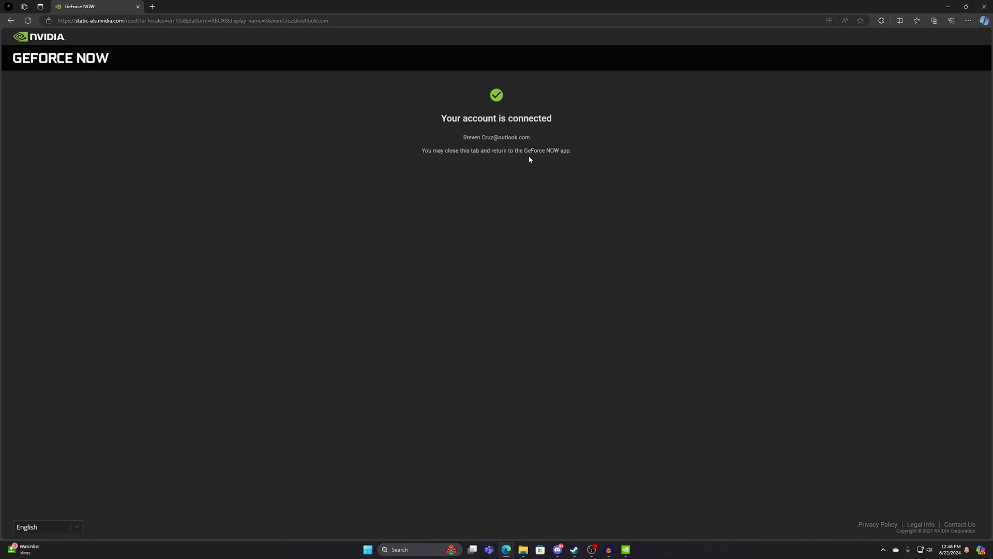
{"action": "left_click", "coordinate": [628, 550]}
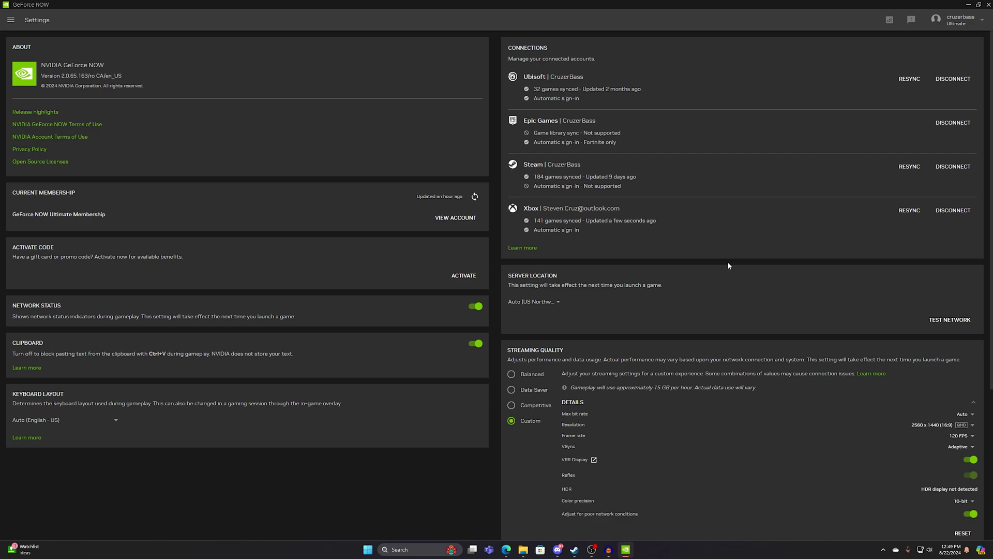
- Go to the Games page and launch House Flipper from its details page
{"action": "left_click", "coordinate": [17, 22]}
{"action": "left_click", "coordinate": [31, 39]}
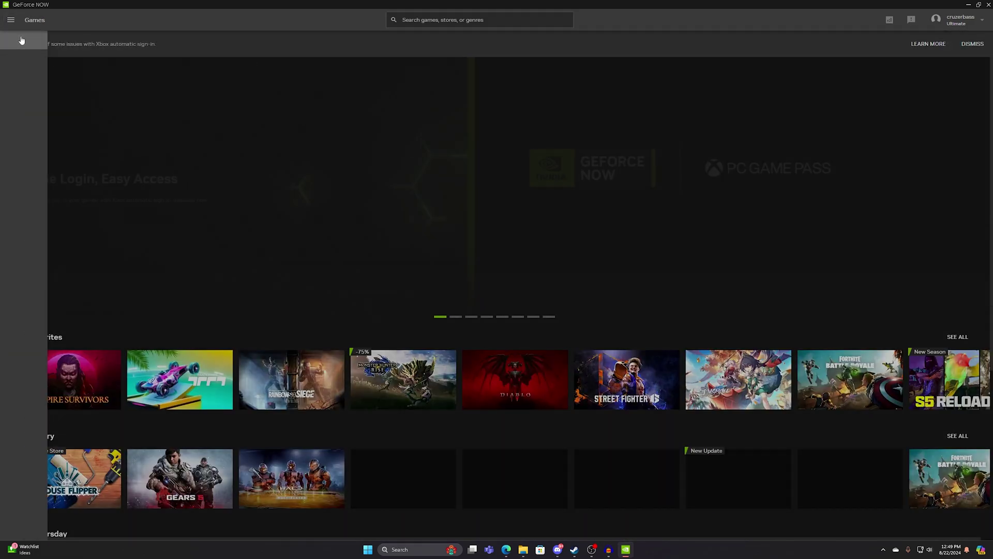
{"action": "scroll", "coordinate": [449, 182], "scroll_direction": "down", "scroll_amount": 2}
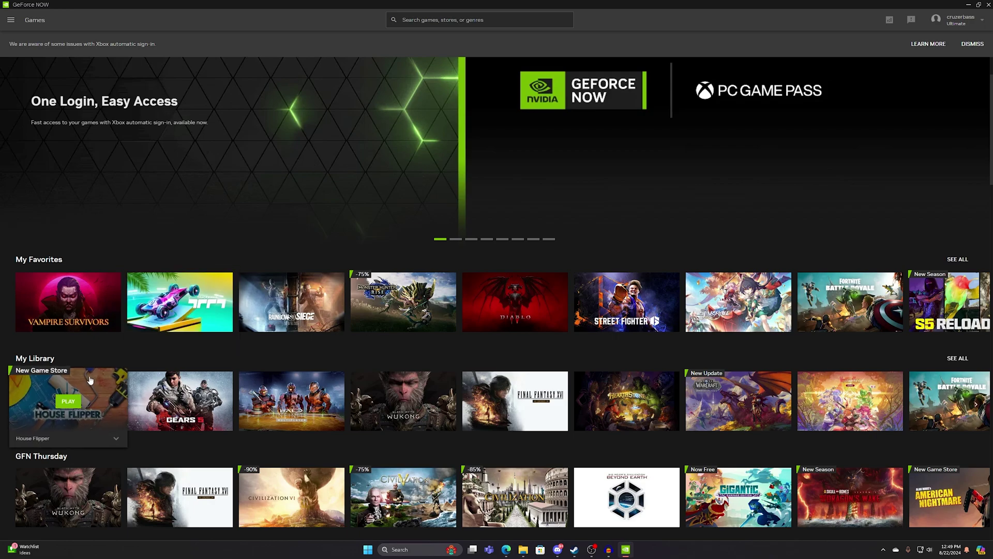
{"action": "left_click", "coordinate": [69, 401]}
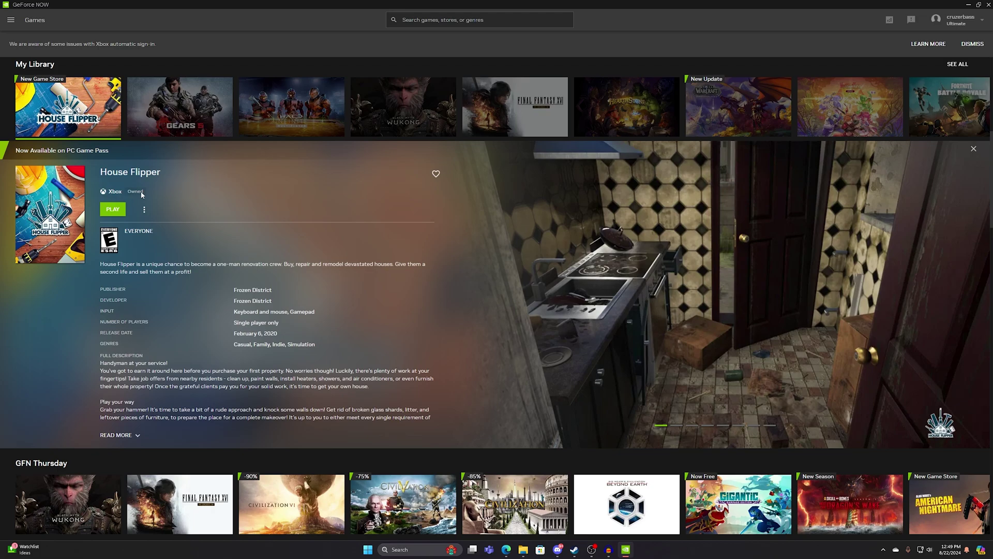
{"action": "left_click", "coordinate": [113, 209]}
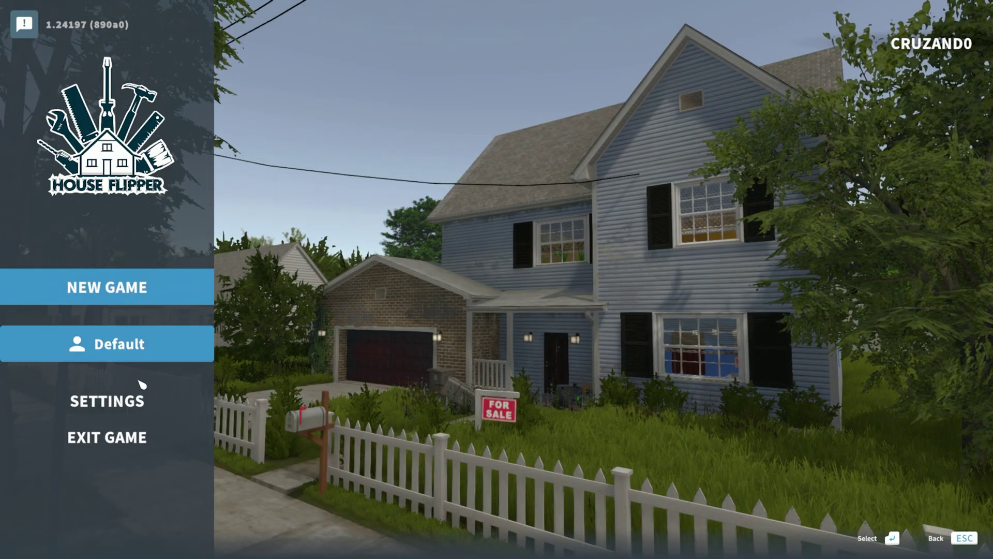
- In Graphics settings, choose Ultra High quality, 2560x1440, 120 FPS limit and 90 field of view
{"action": "left_click", "coordinate": [124, 401]}
{"action": "left_click", "coordinate": [148, 225]}
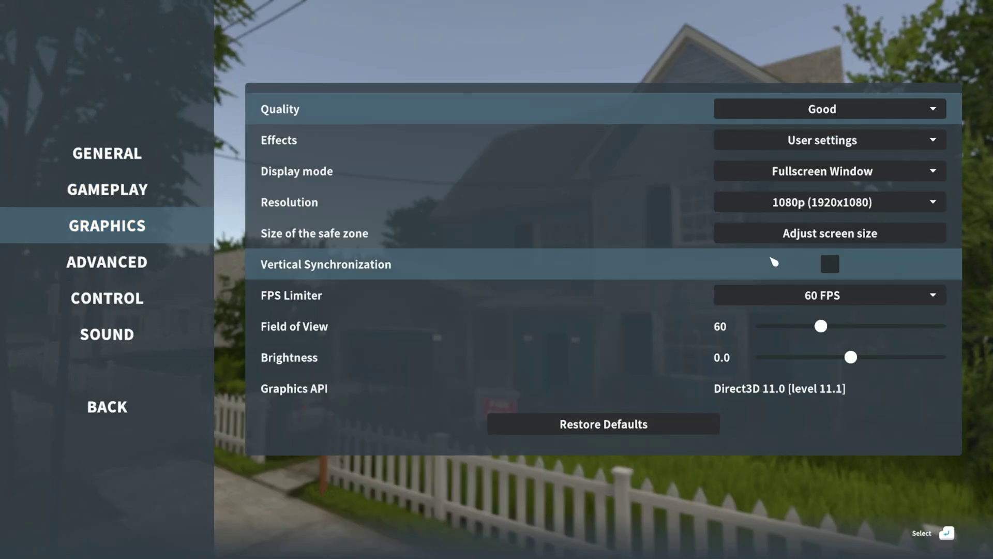
{"action": "left_click", "coordinate": [864, 115]}
{"action": "left_click", "coordinate": [868, 255]}
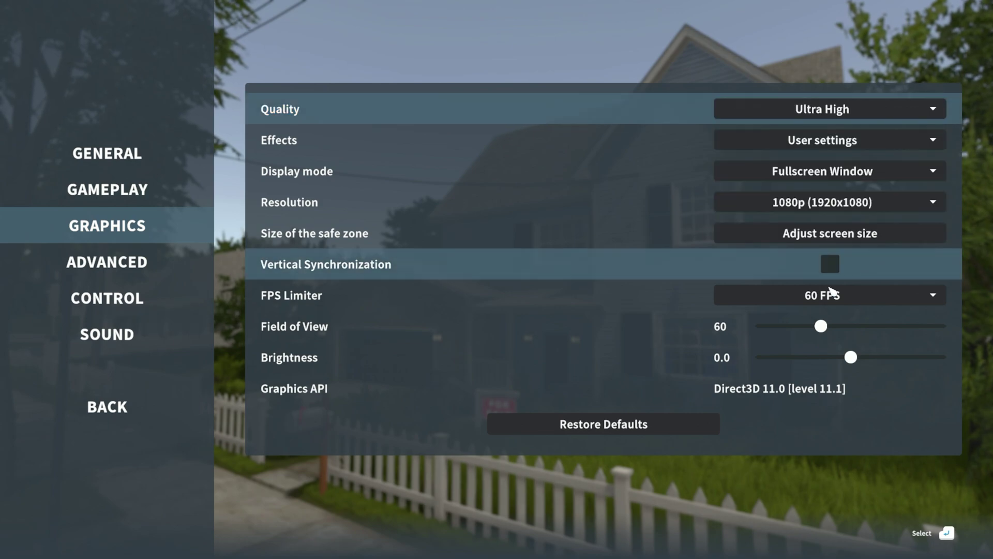
{"action": "left_click", "coordinate": [861, 201]}
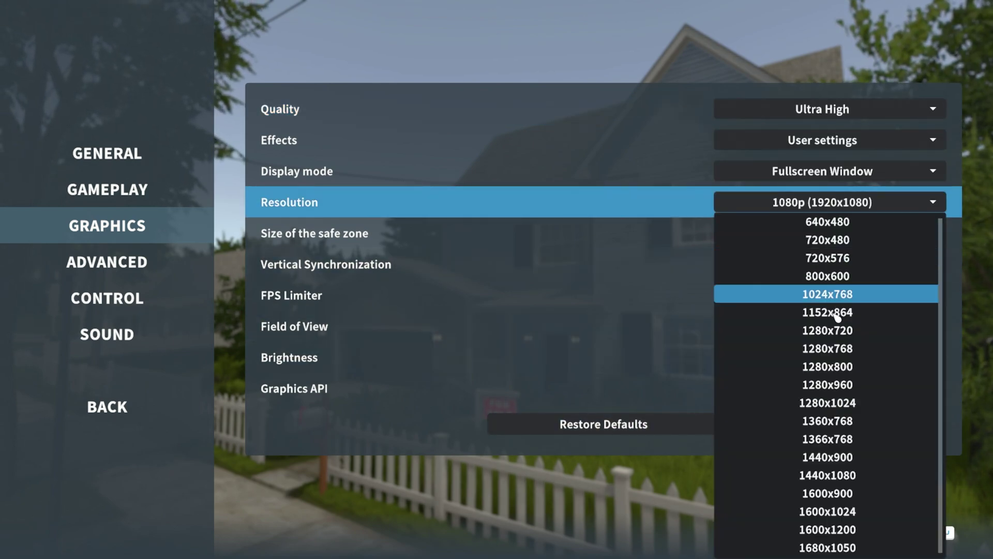
{"action": "scroll", "coordinate": [830, 373], "scroll_direction": "down", "scroll_amount": 3}
{"action": "left_click", "coordinate": [859, 545]}
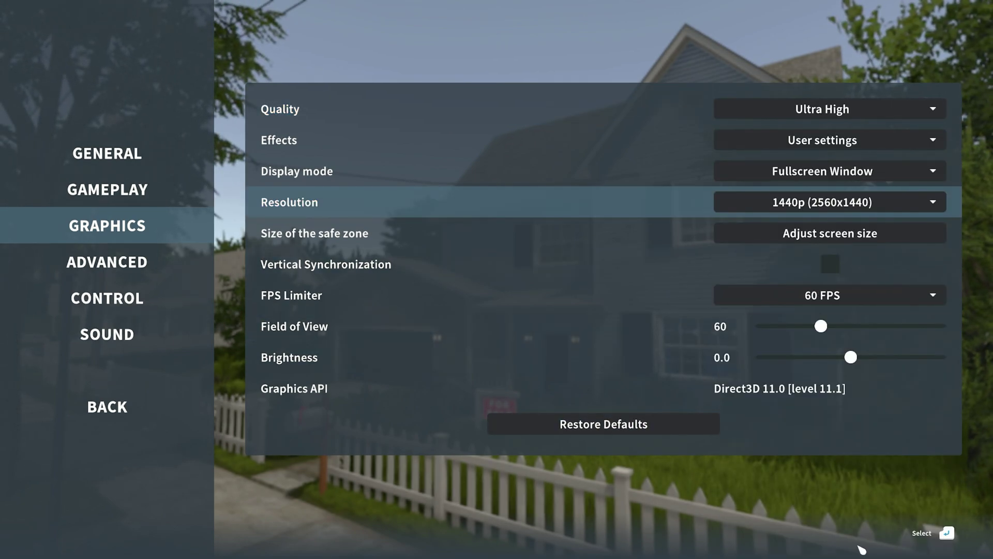
{"action": "left_click", "coordinate": [829, 293]}
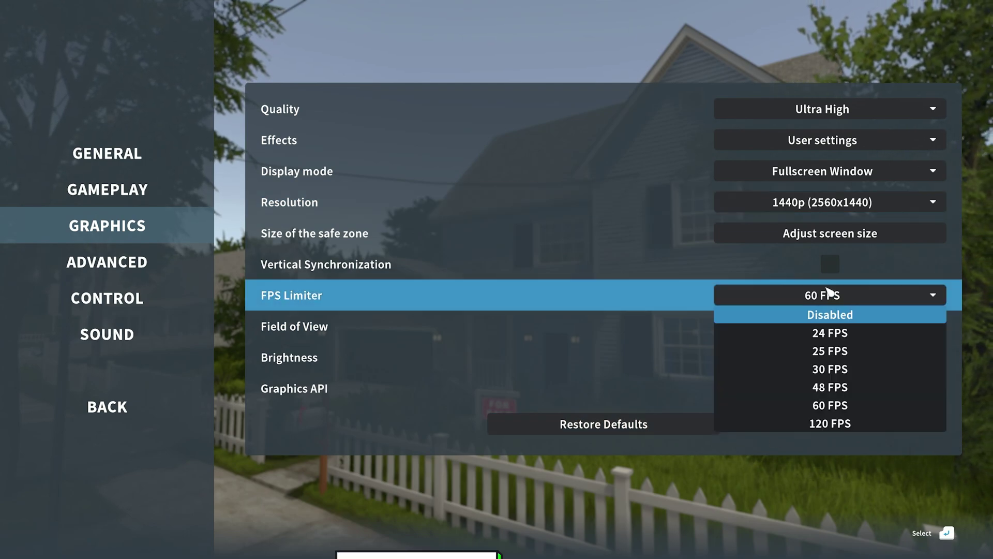
{"action": "left_click", "coordinate": [834, 423]}
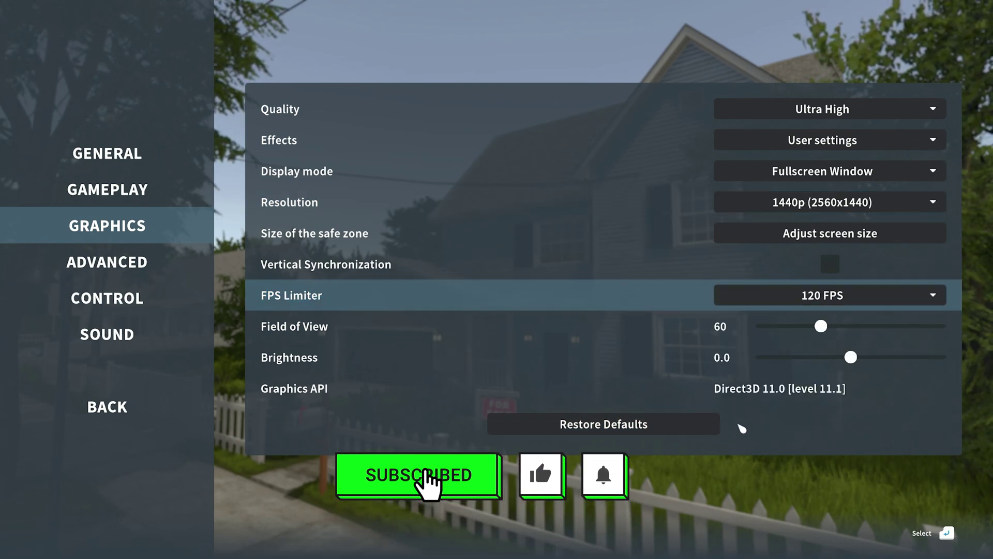
{"action": "left_click_drag", "start_coordinate": [822, 326], "coordinate": [940, 326]}
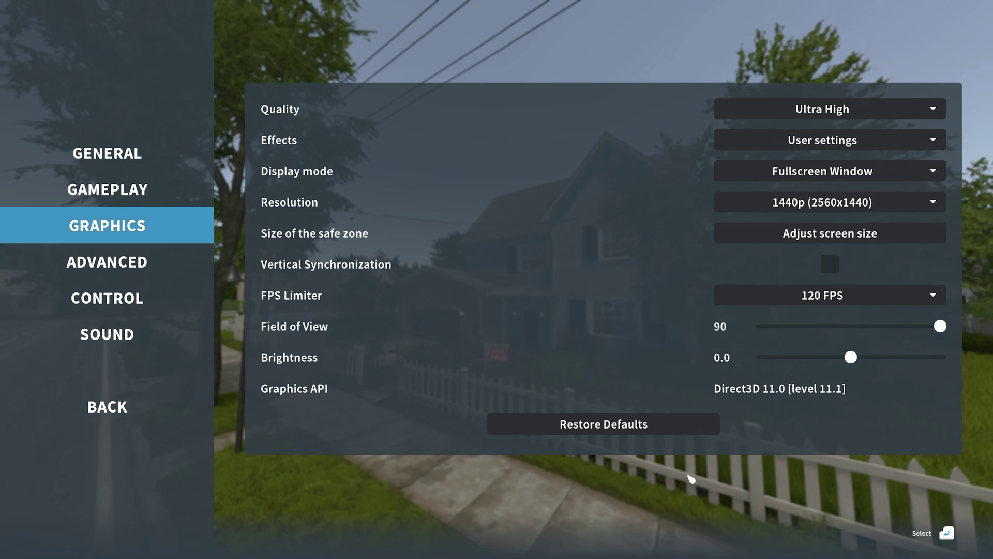
{"action": "key", "text": "Escape"}
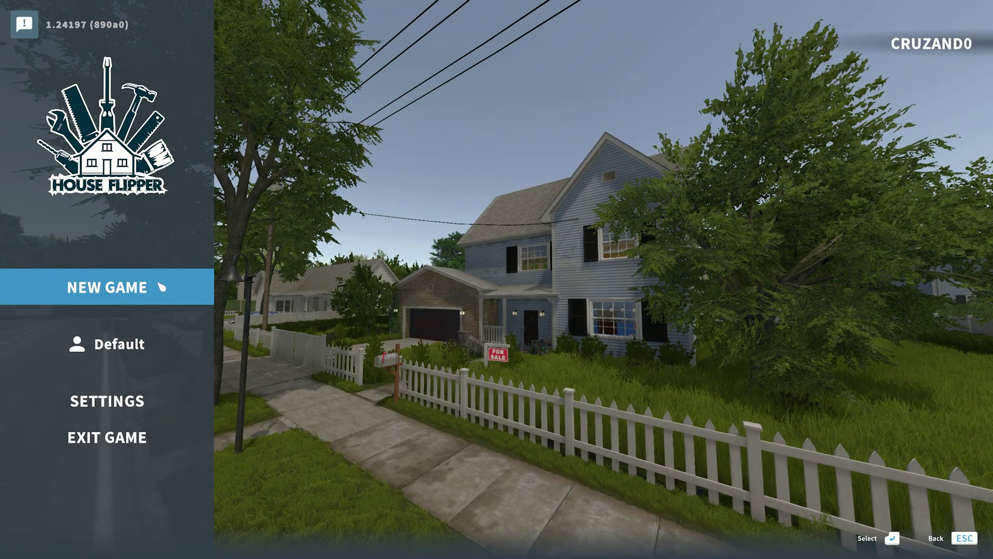
- Choose NEW GAME on the House Flipper main menu
{"action": "left_click", "coordinate": [161, 287]}
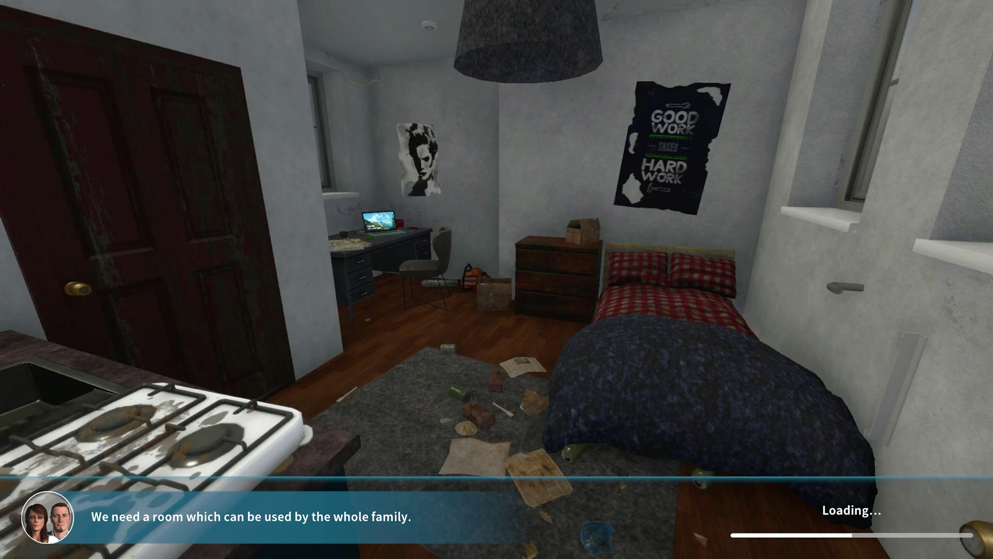